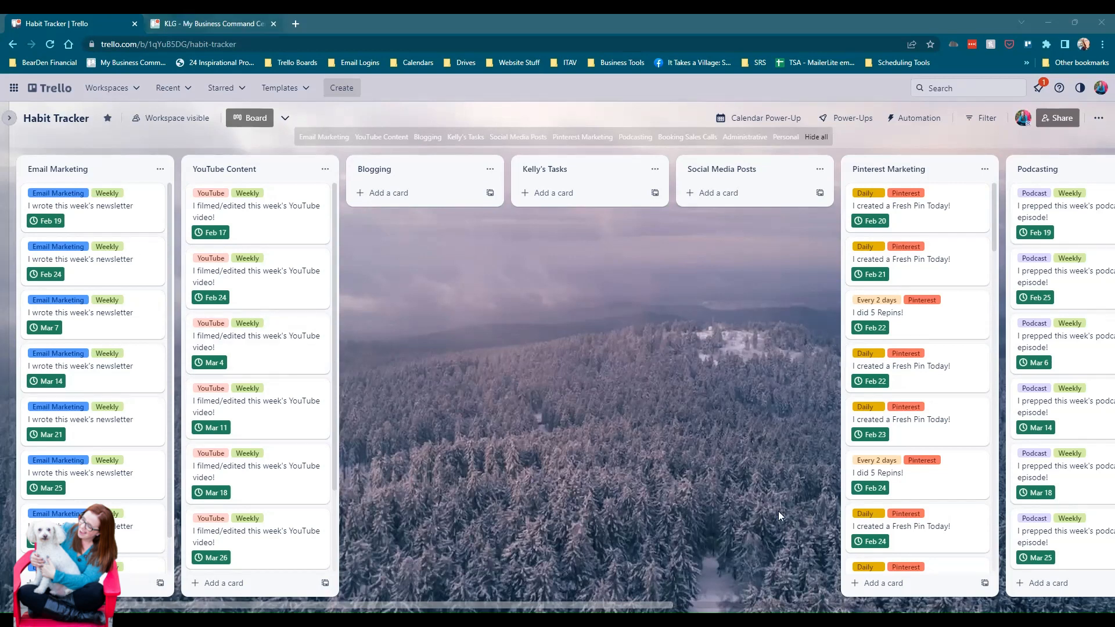
- Start a new automation rule on the Habit Tracker board and begin adding its trigger
key(ctrl+Tab)
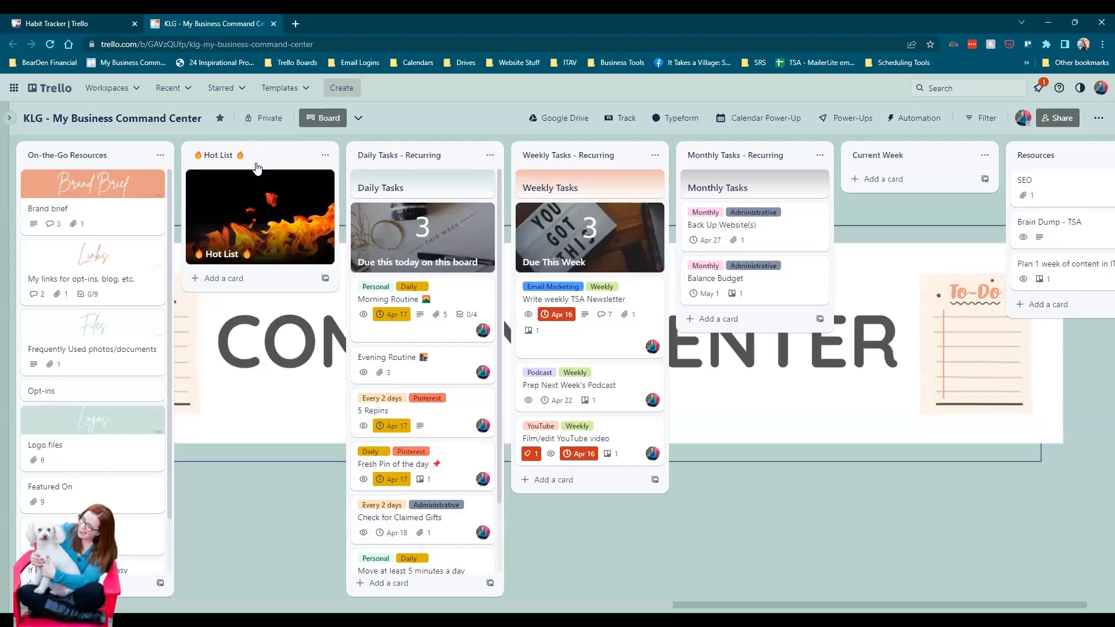
key(ctrl+Tab)
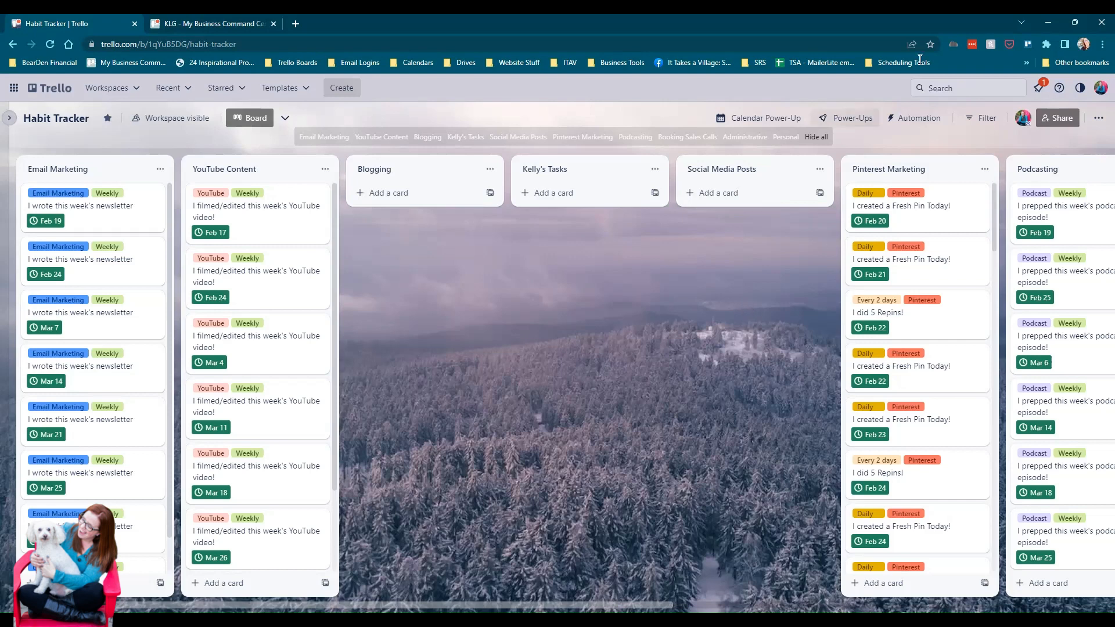
click(913, 121)
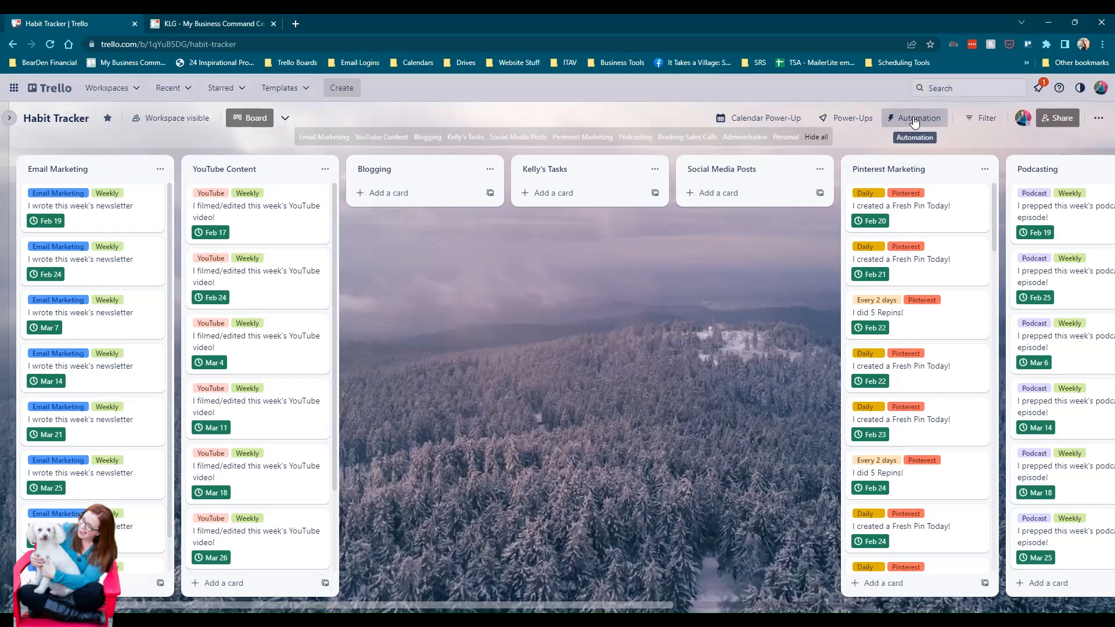
click(933, 184)
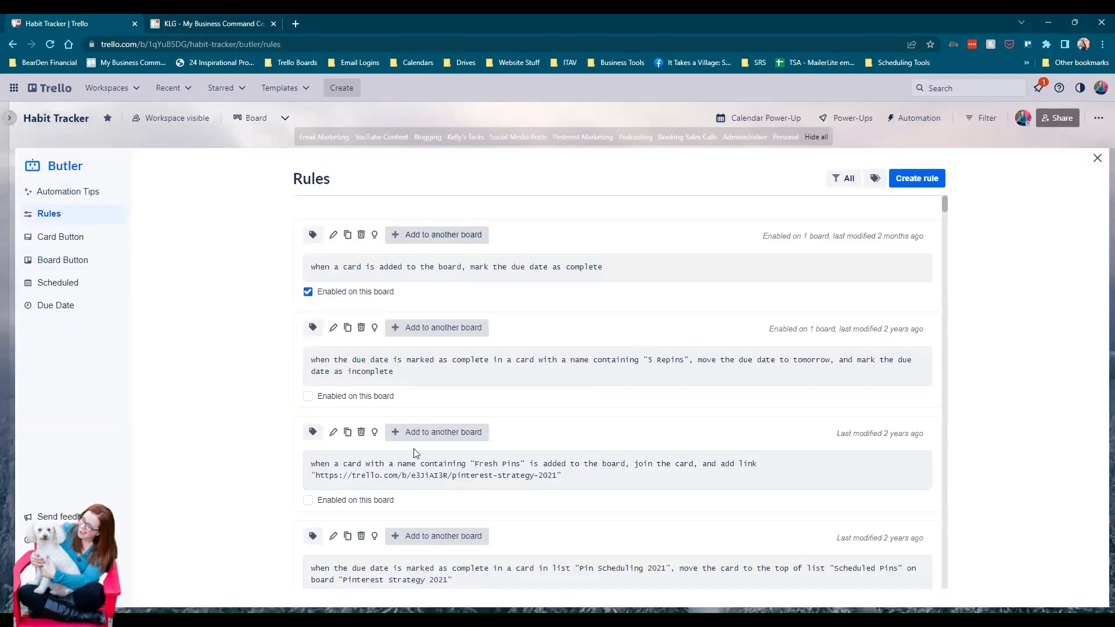
click(925, 181)
click(669, 288)
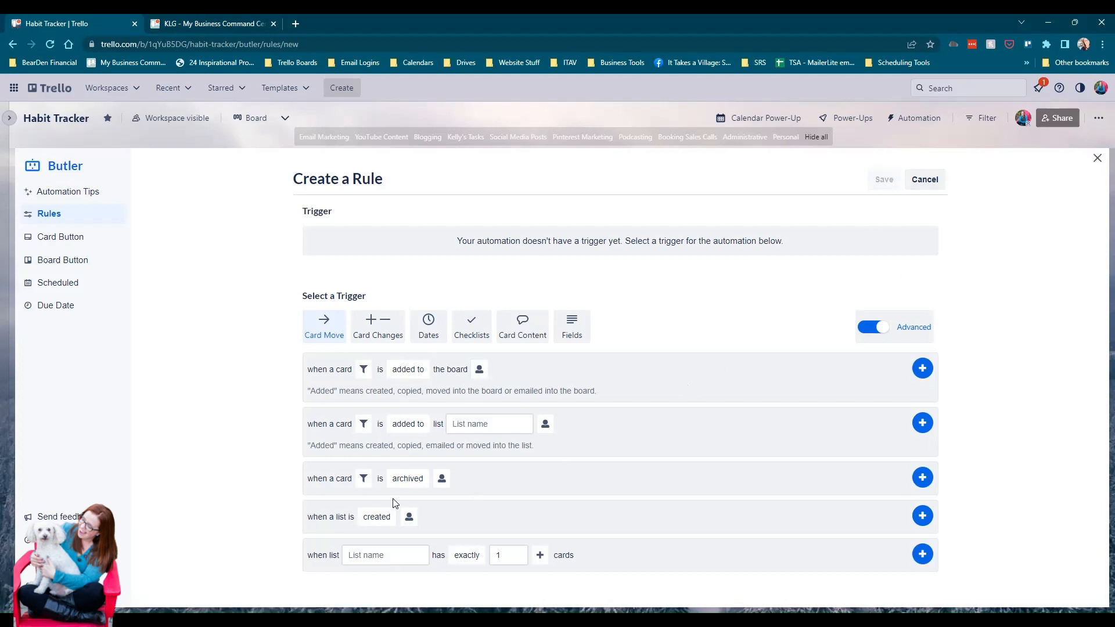
- Configure the list trigger to fire when a card is added to the tasks list named after a person
click(420, 430)
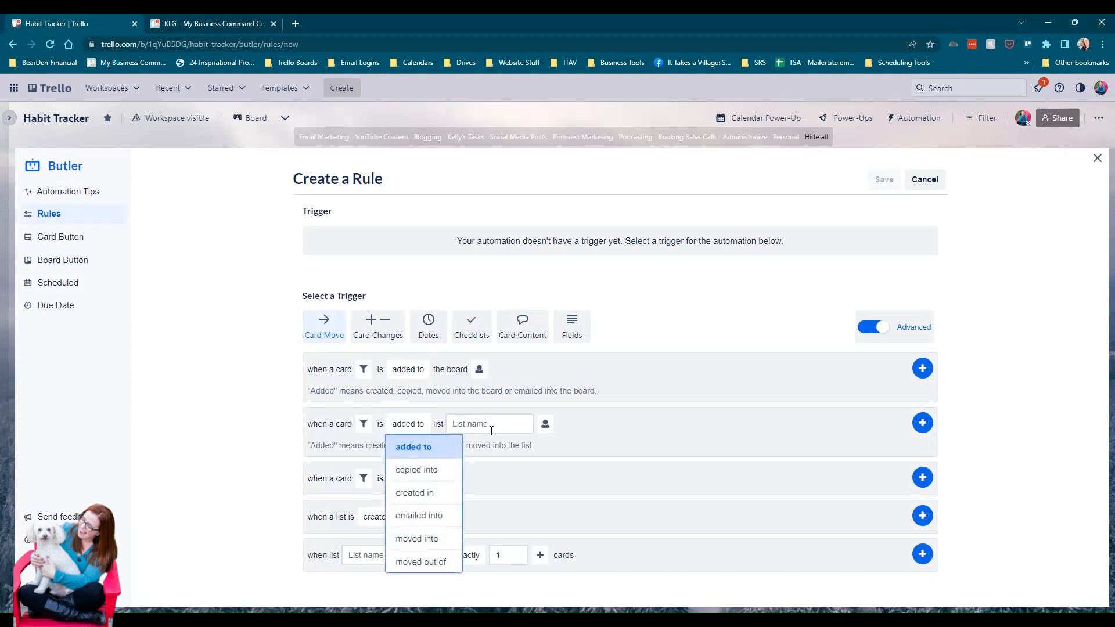
click(412, 442)
click(489, 424)
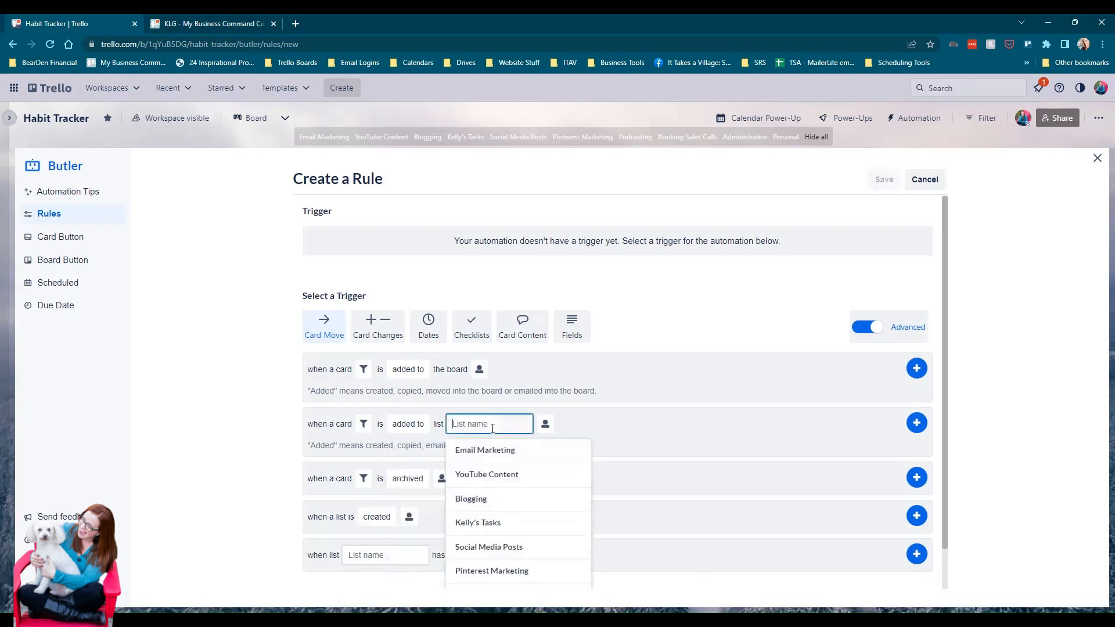
click(488, 525)
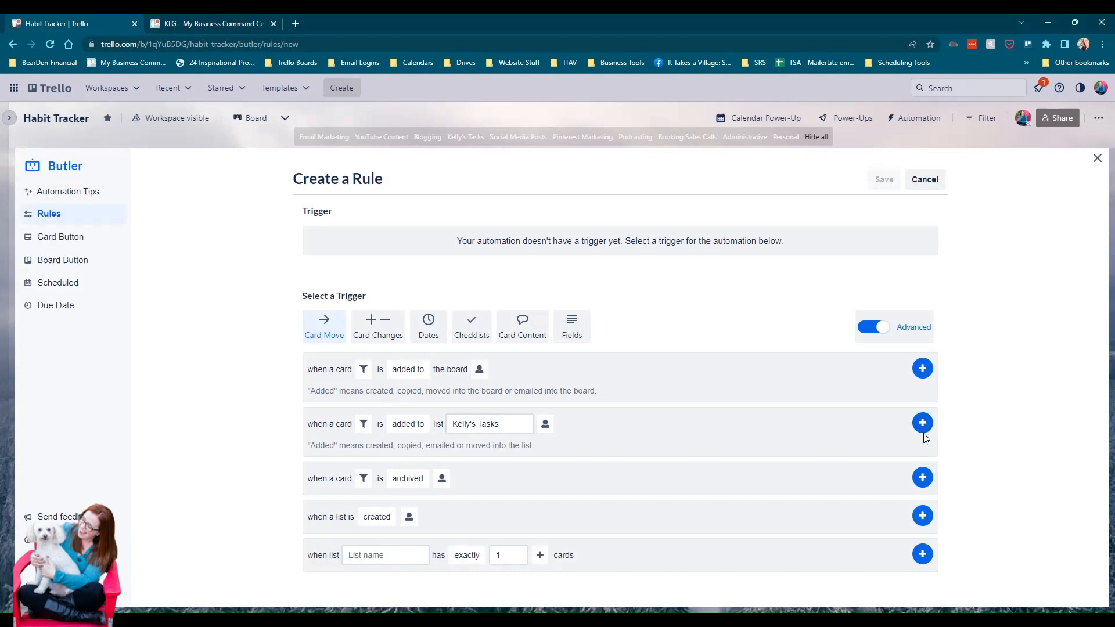
click(472, 426)
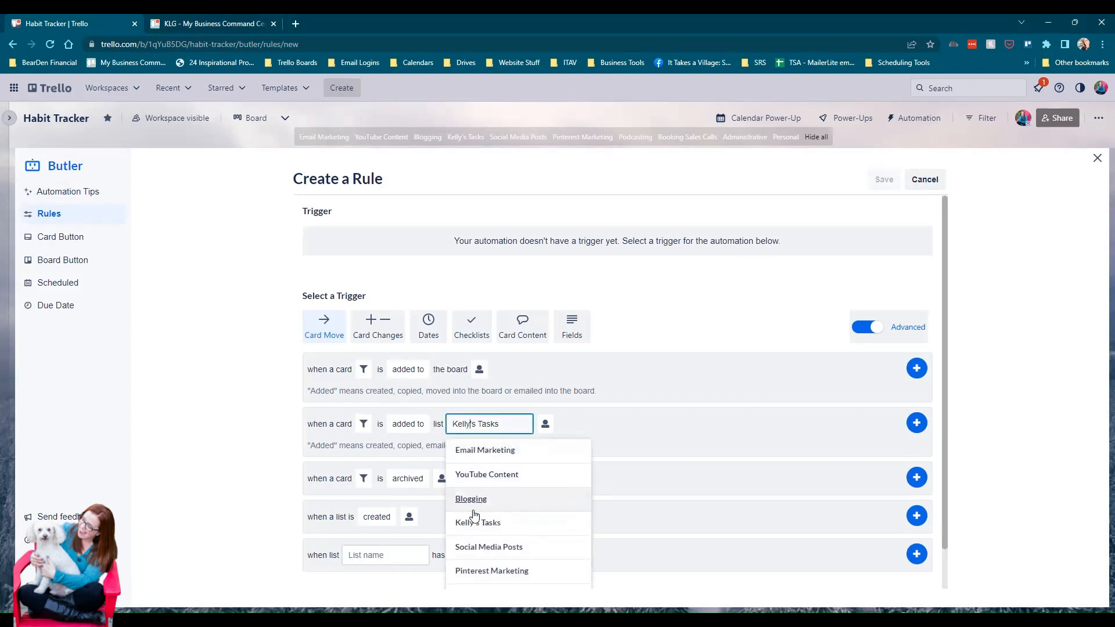
click(608, 426)
- Try the assigned-to-me card filter on the list trigger and remove it
click(364, 428)
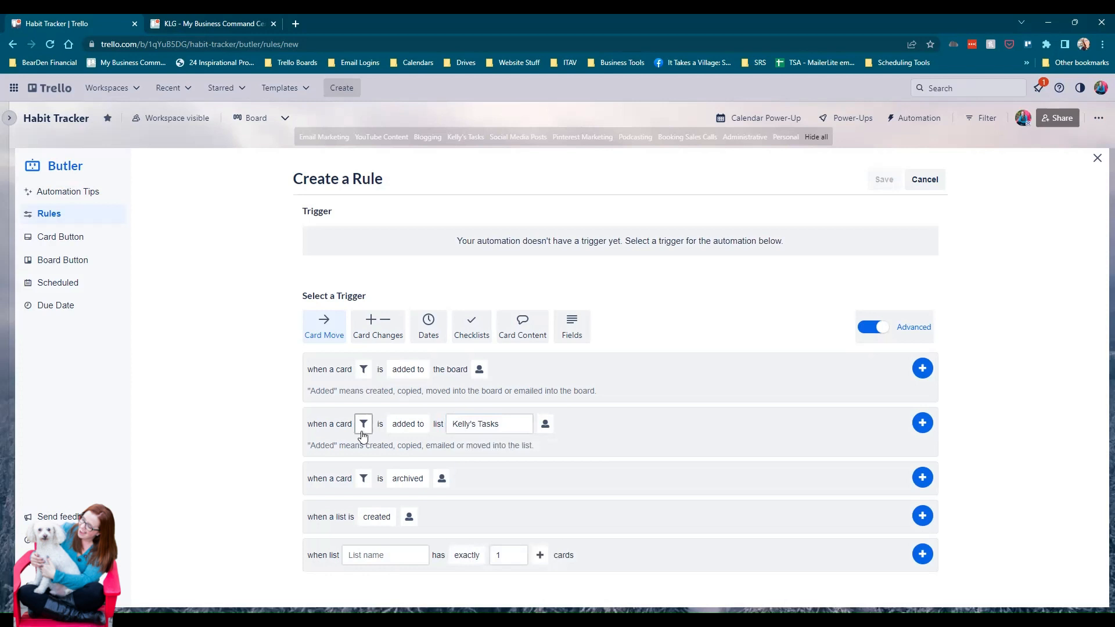
click(362, 435)
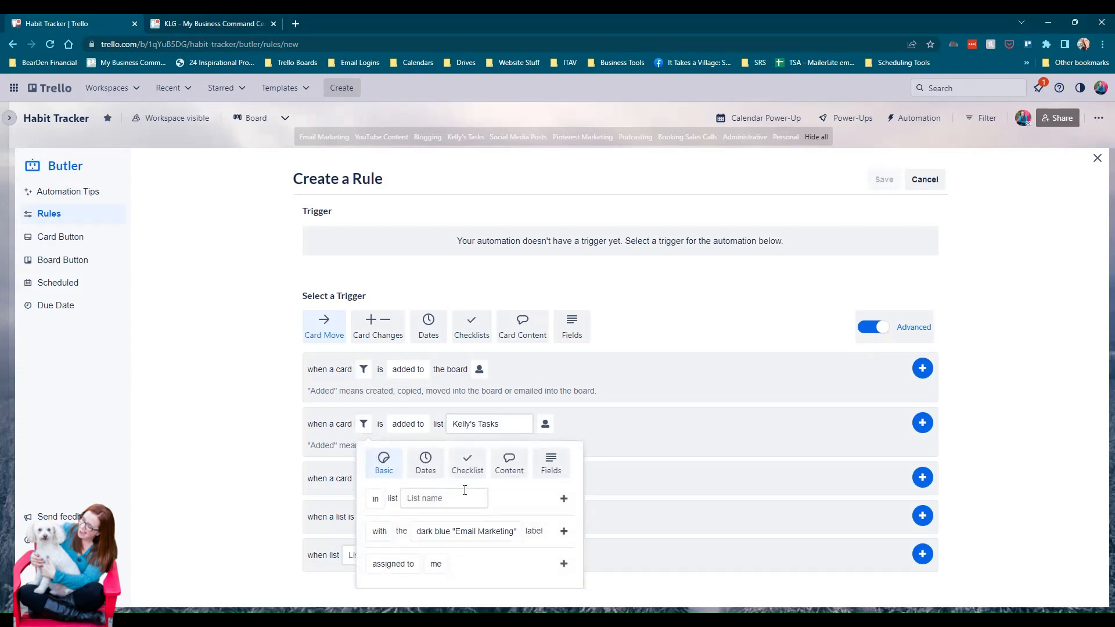
click(393, 565)
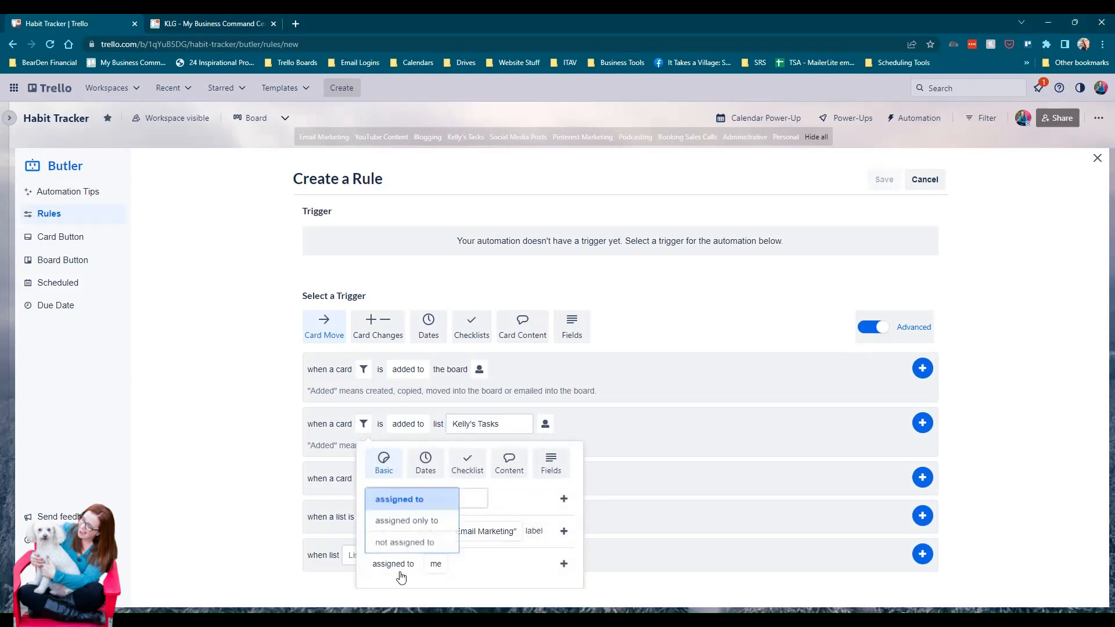
click(437, 566)
click(375, 572)
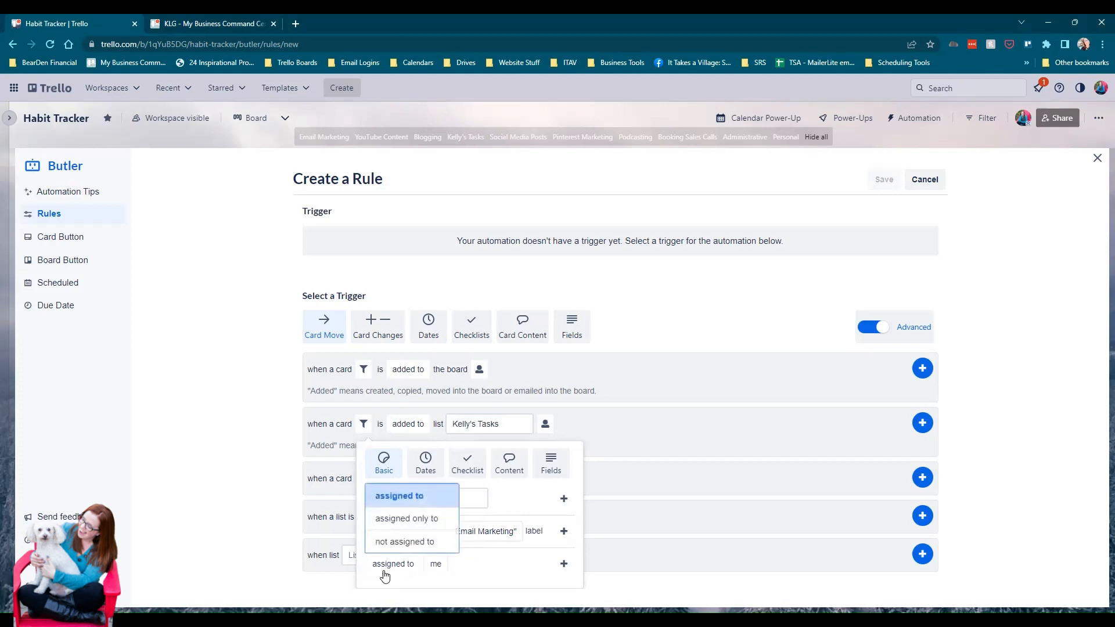
click(564, 564)
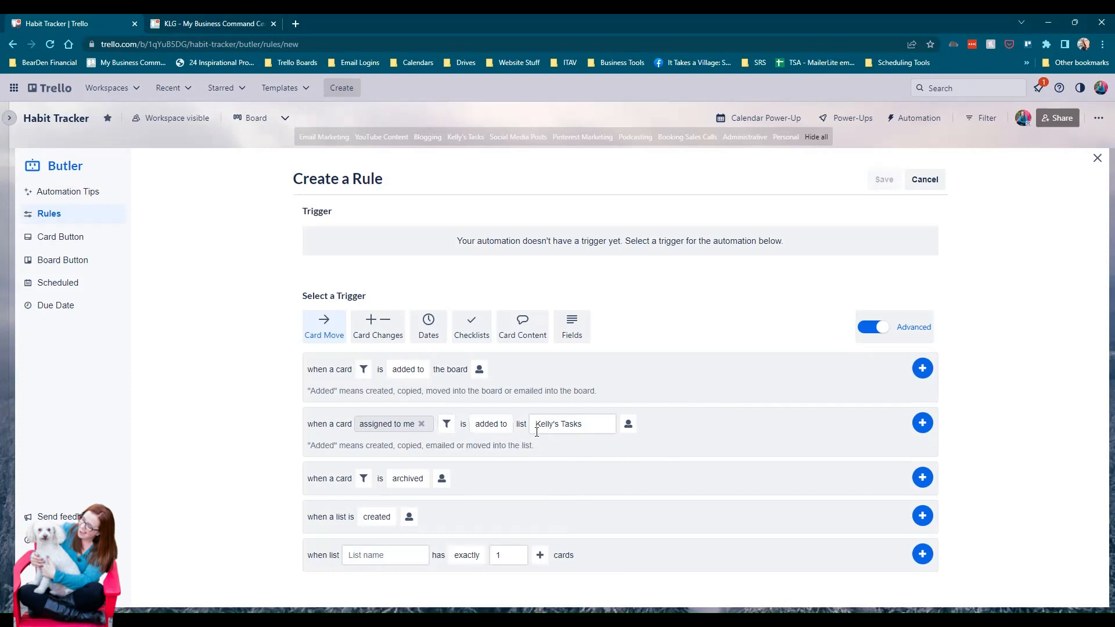
click(424, 428)
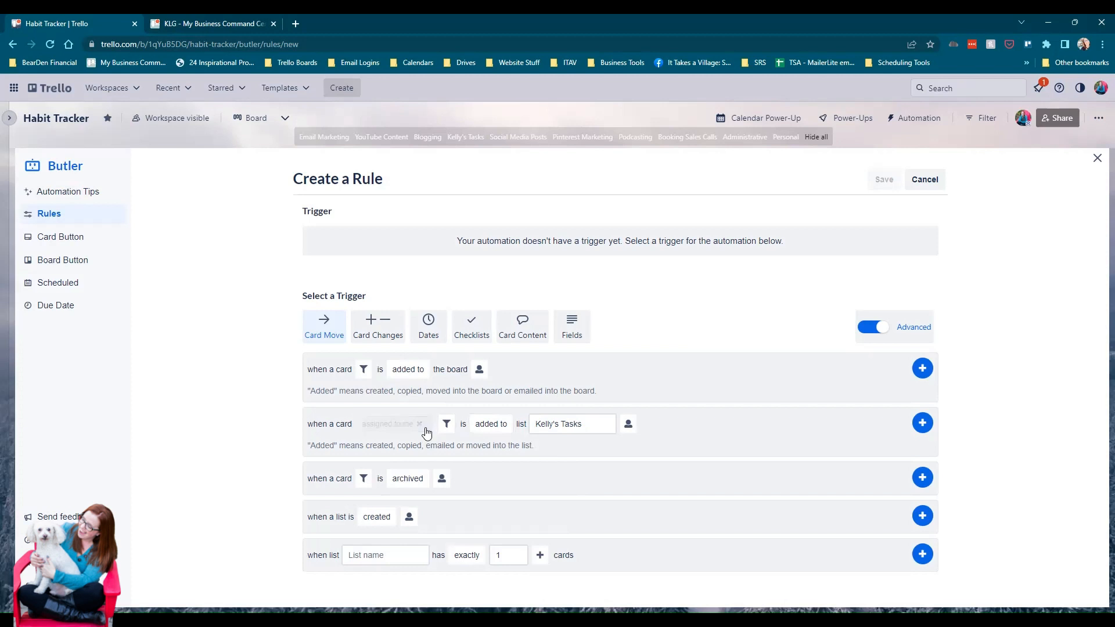
- Add the configured card-added trigger to the rule and check the lists on the KLG - My Business Command Center board
click(928, 421)
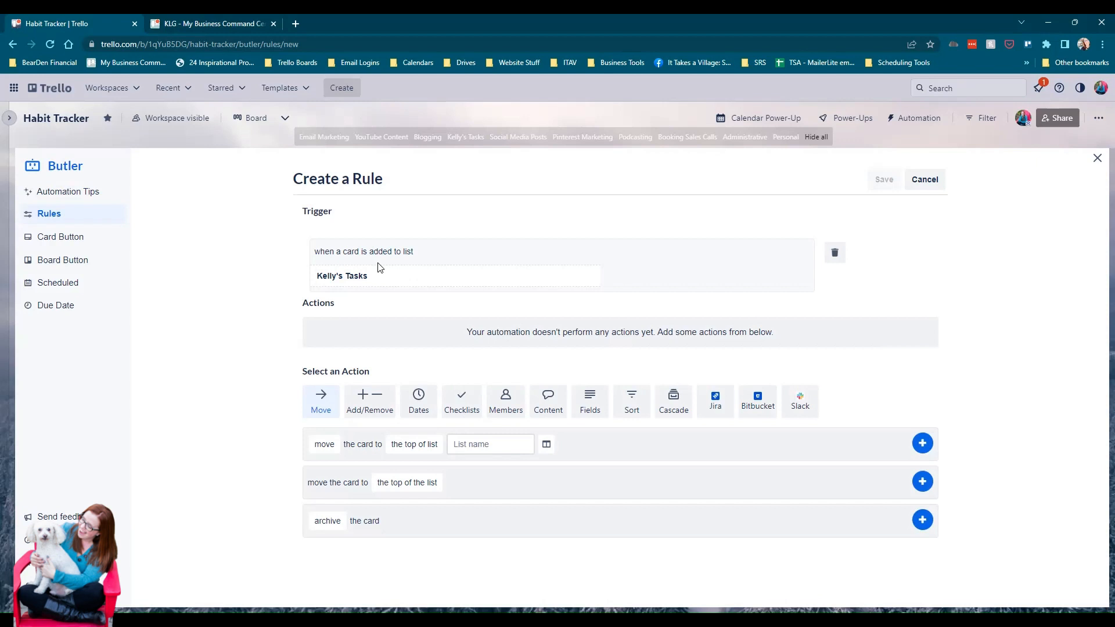
click(177, 19)
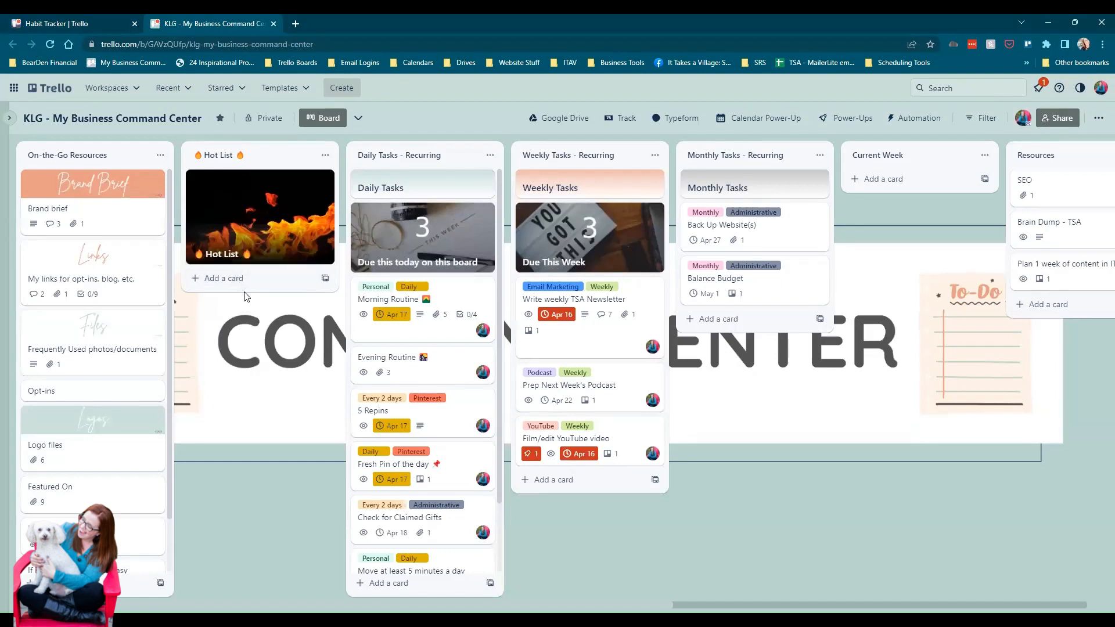
click(69, 22)
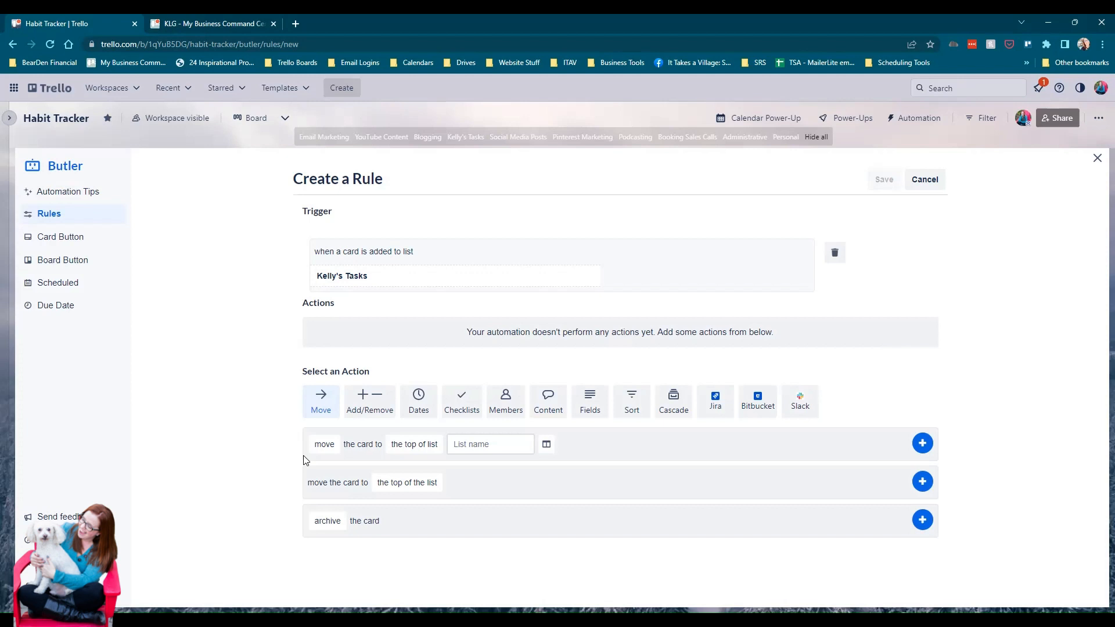
- Configure the move action to copy the card to the bottom of a list
click(414, 444)
click(334, 444)
click(326, 491)
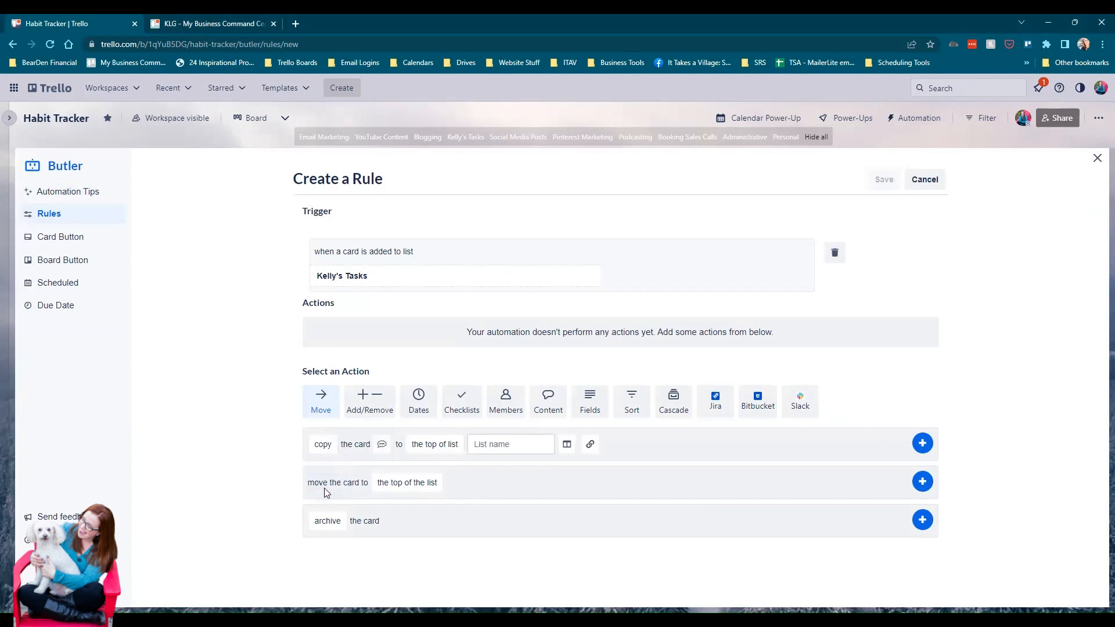
click(449, 445)
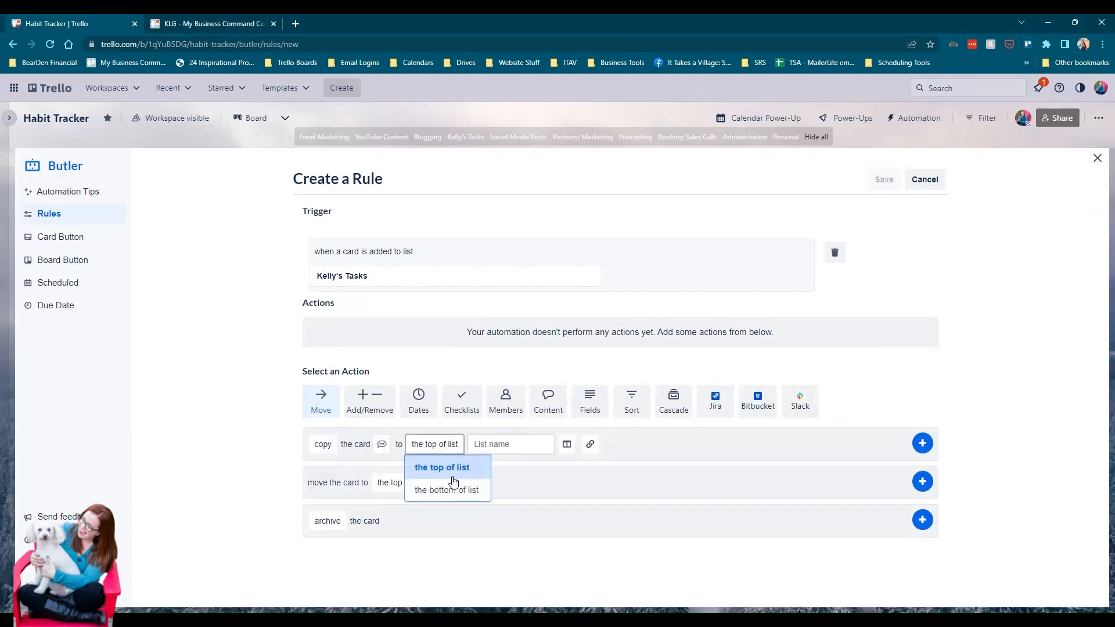
click(453, 491)
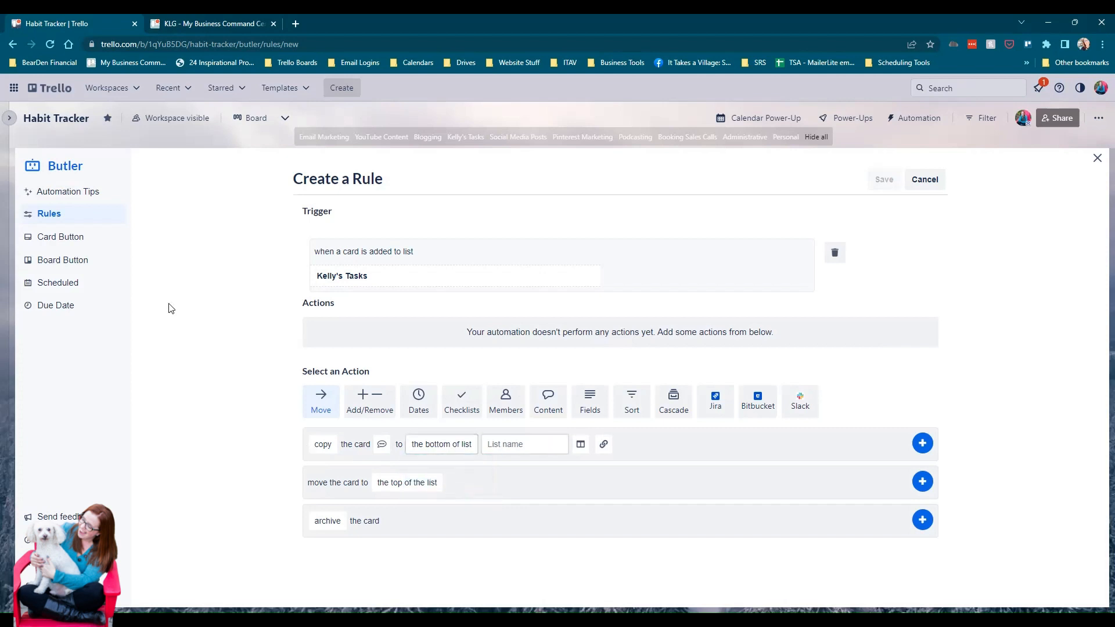
- Set the copy destination to the Hot List on the KLG - My Business Command Center board
click(197, 23)
click(524, 442)
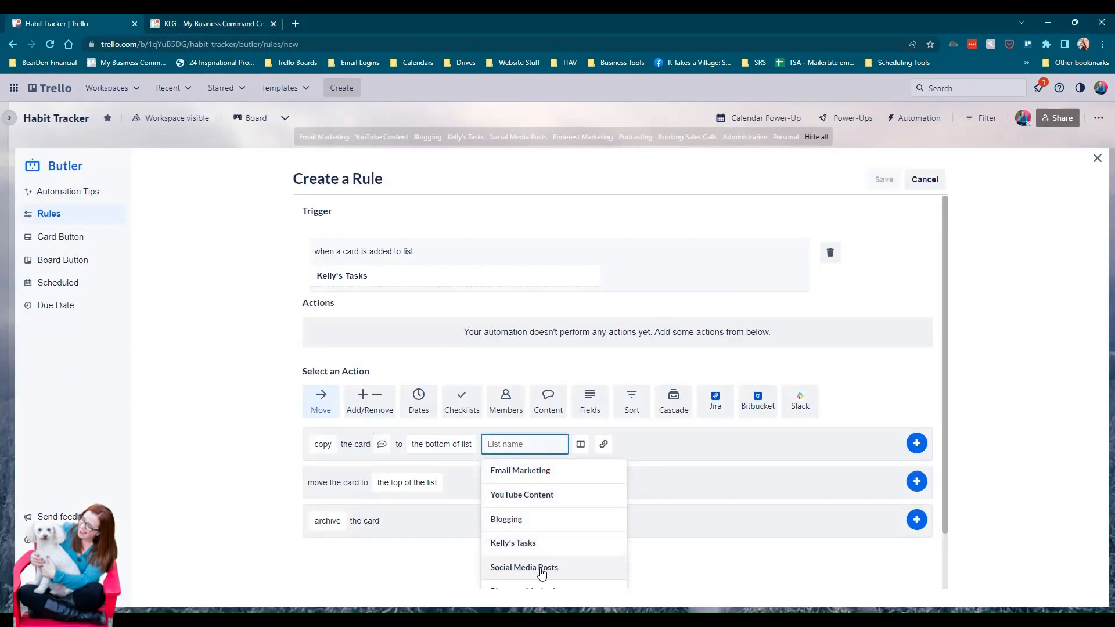
scroll(542, 542, down, 2)
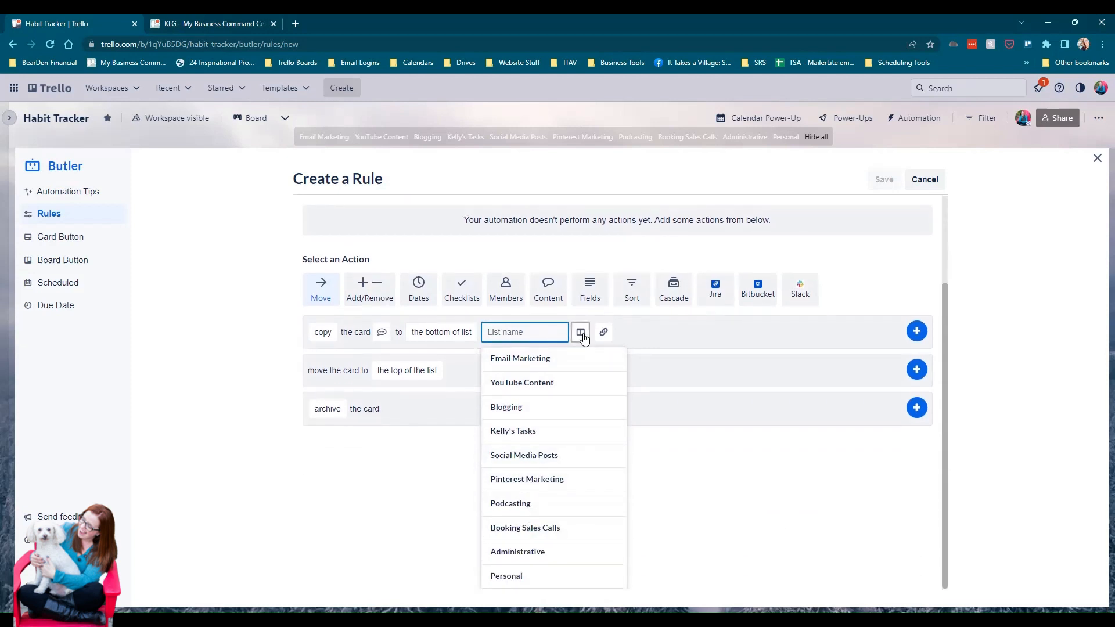
click(581, 333)
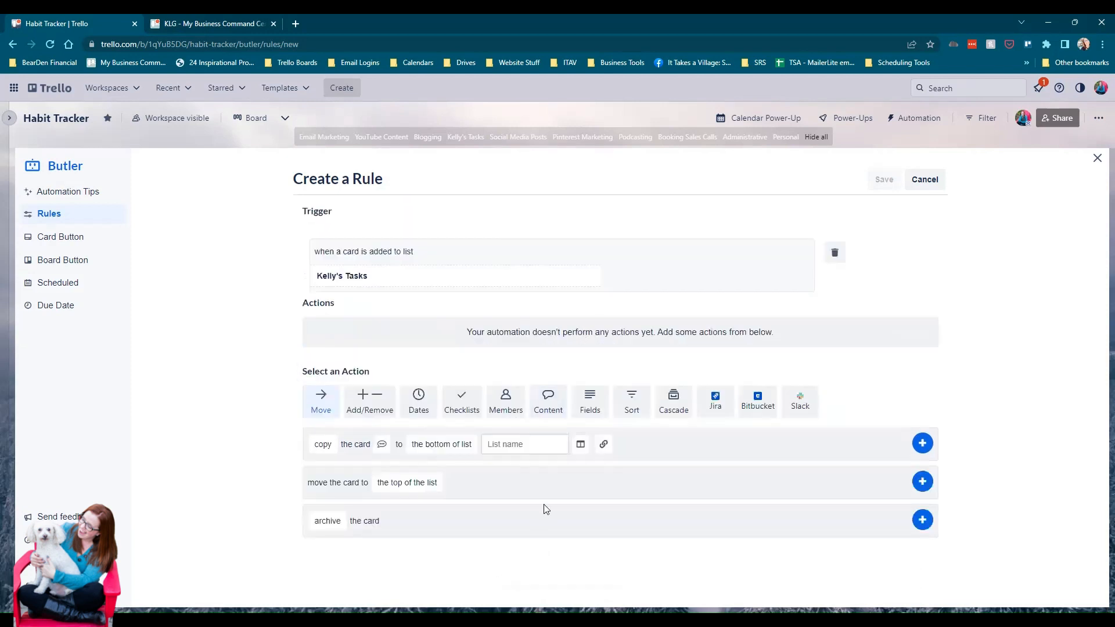
click(580, 446)
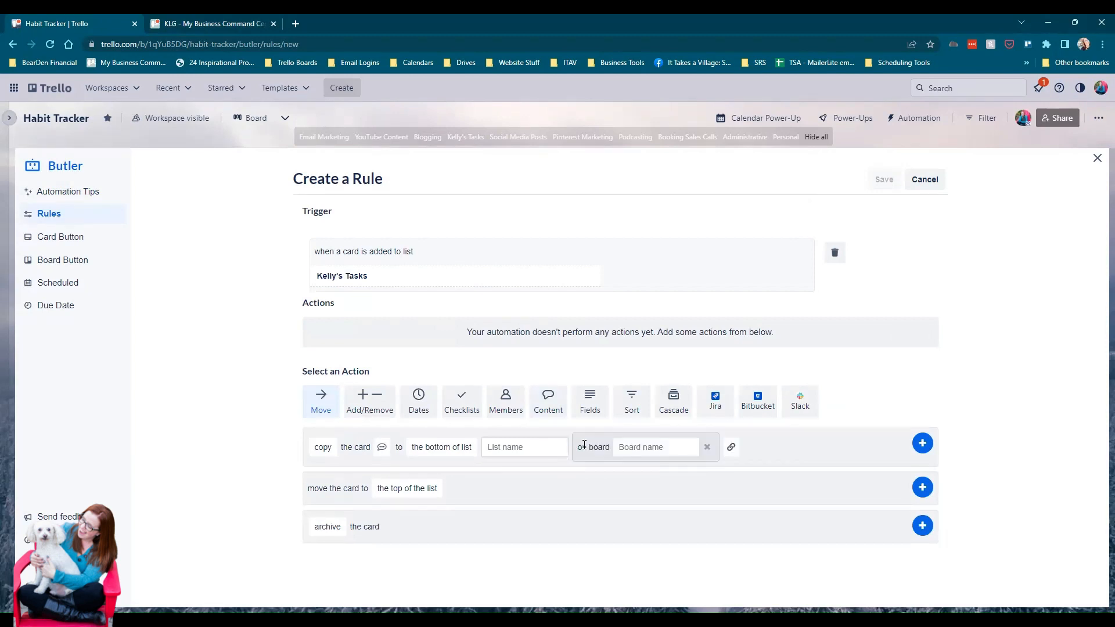
click(644, 447)
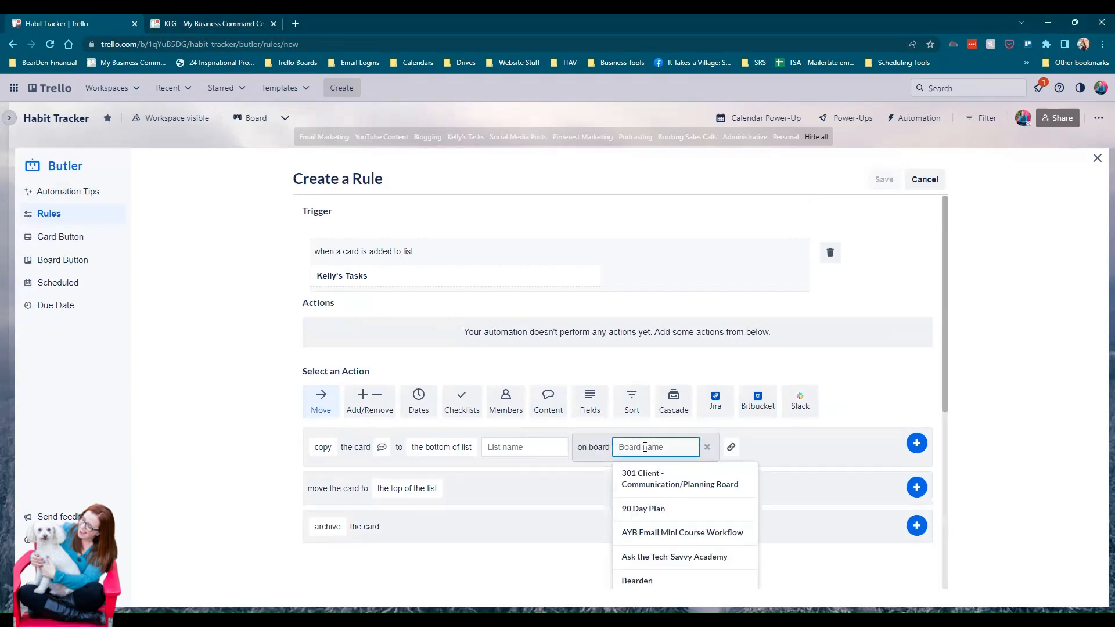
text(klg)
click(658, 479)
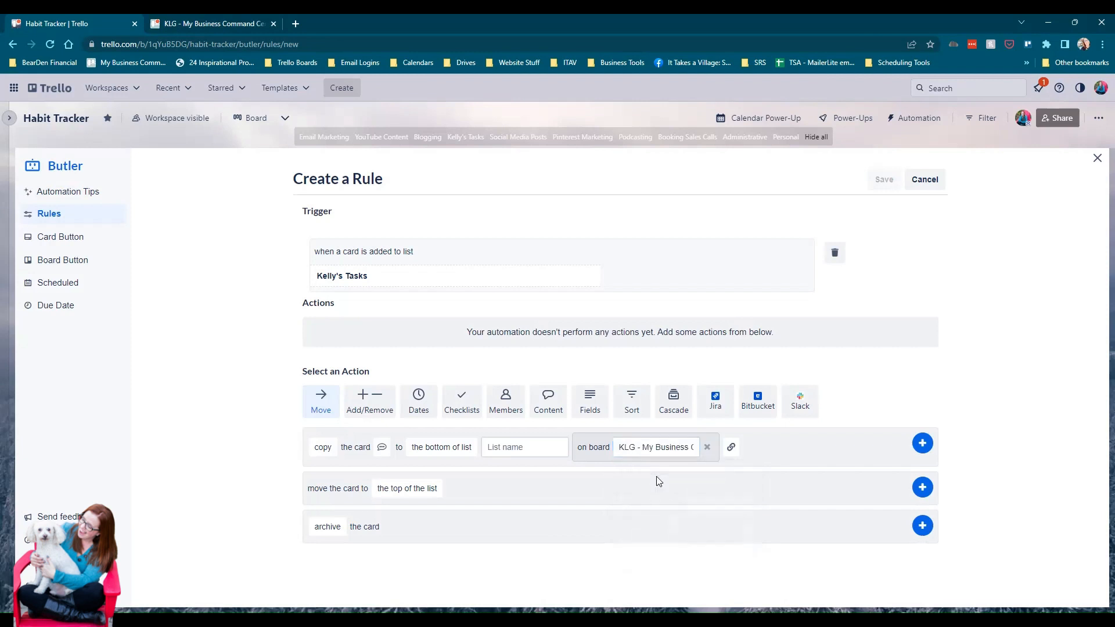
click(534, 451)
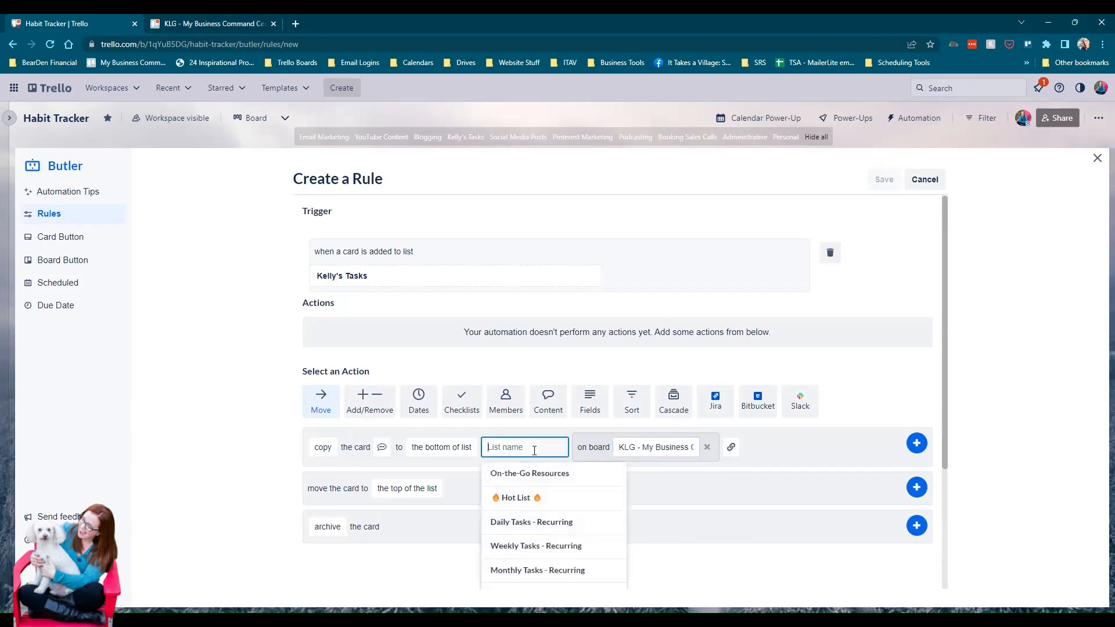
click(516, 498)
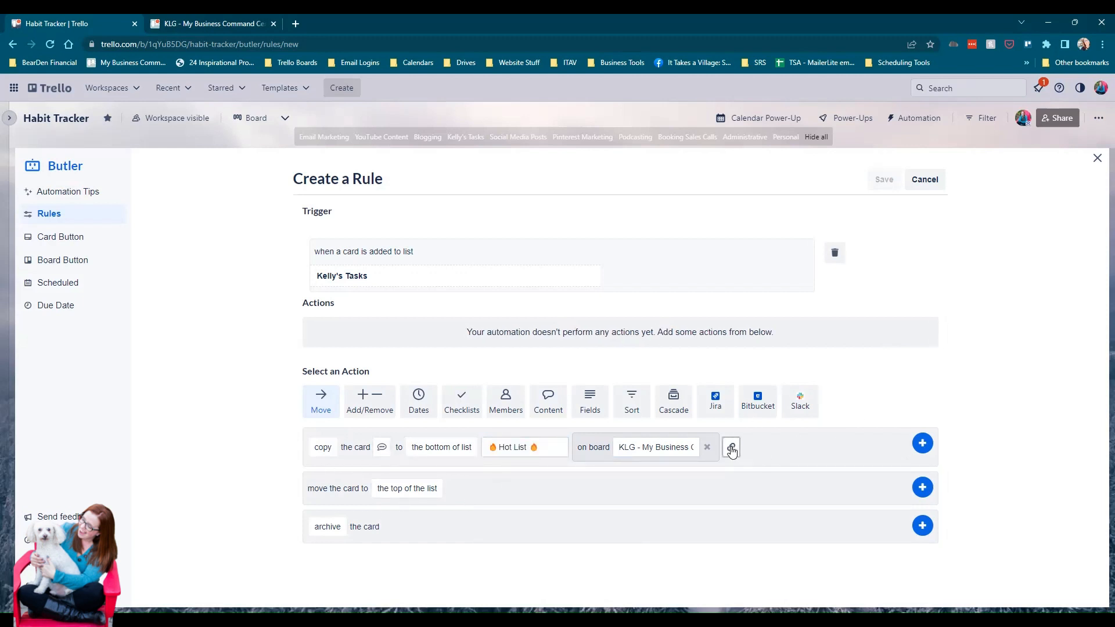
- Link the copied cards together, keeping comments included, and add the copy action to the rule
click(382, 449)
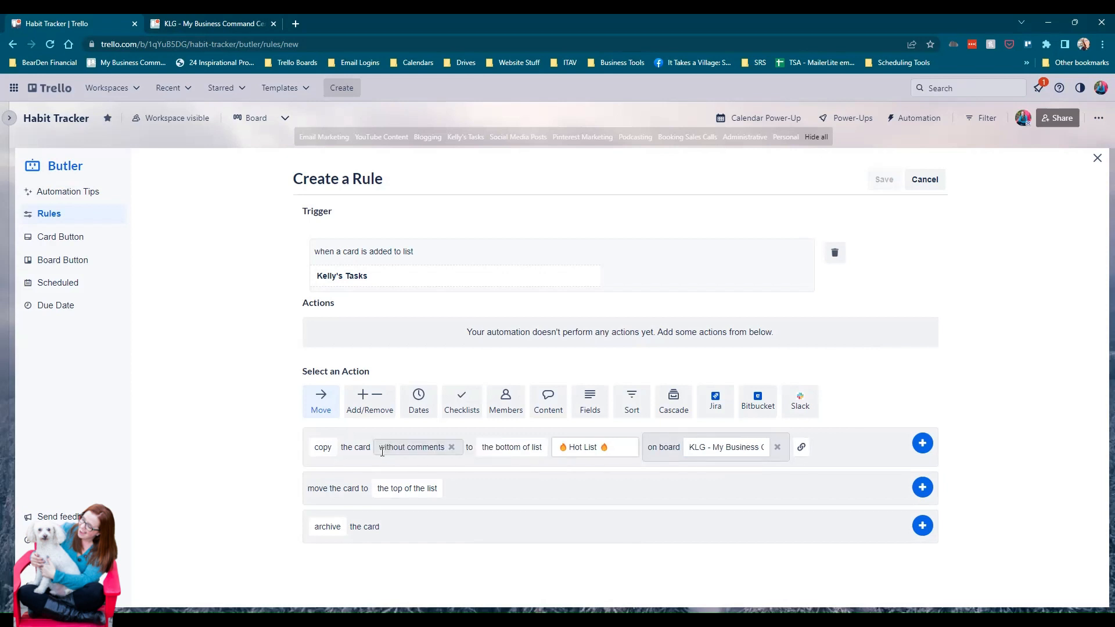
click(452, 447)
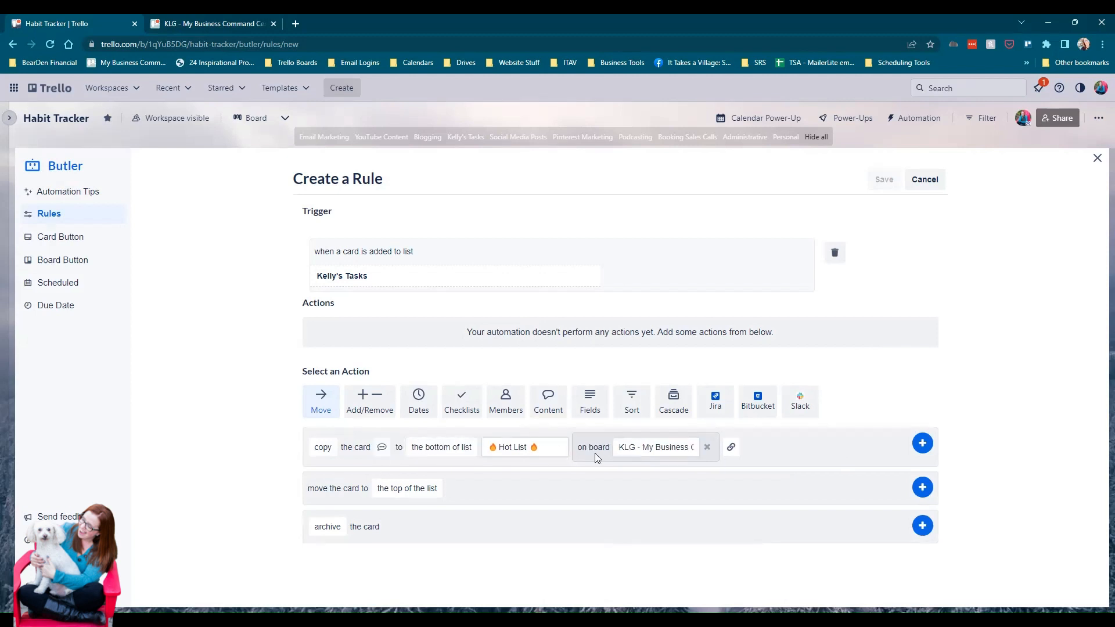
click(733, 447)
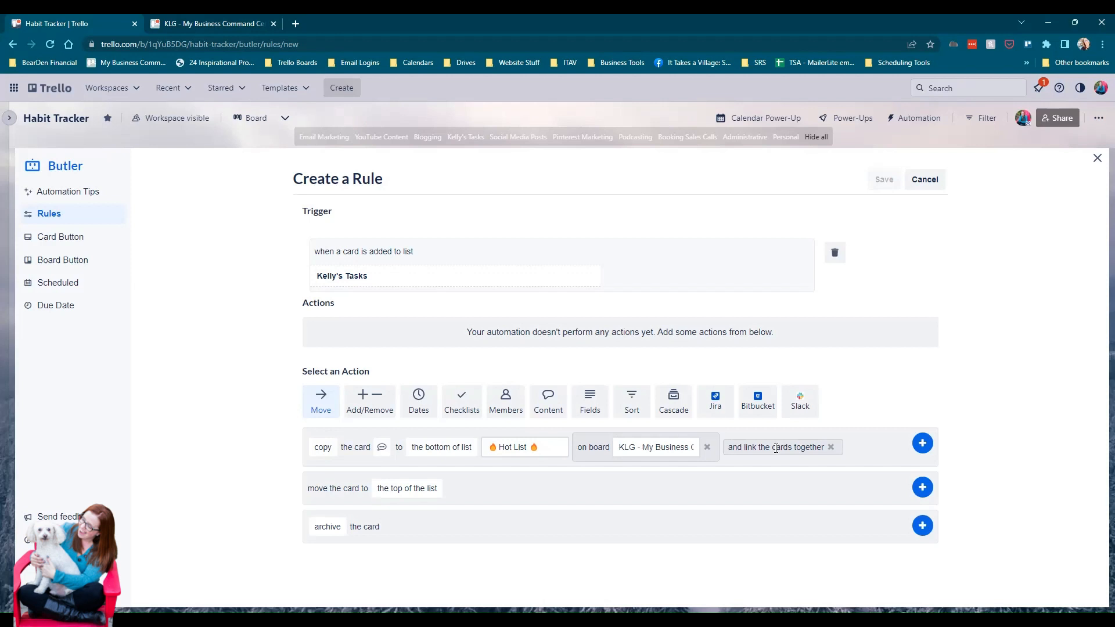
click(922, 443)
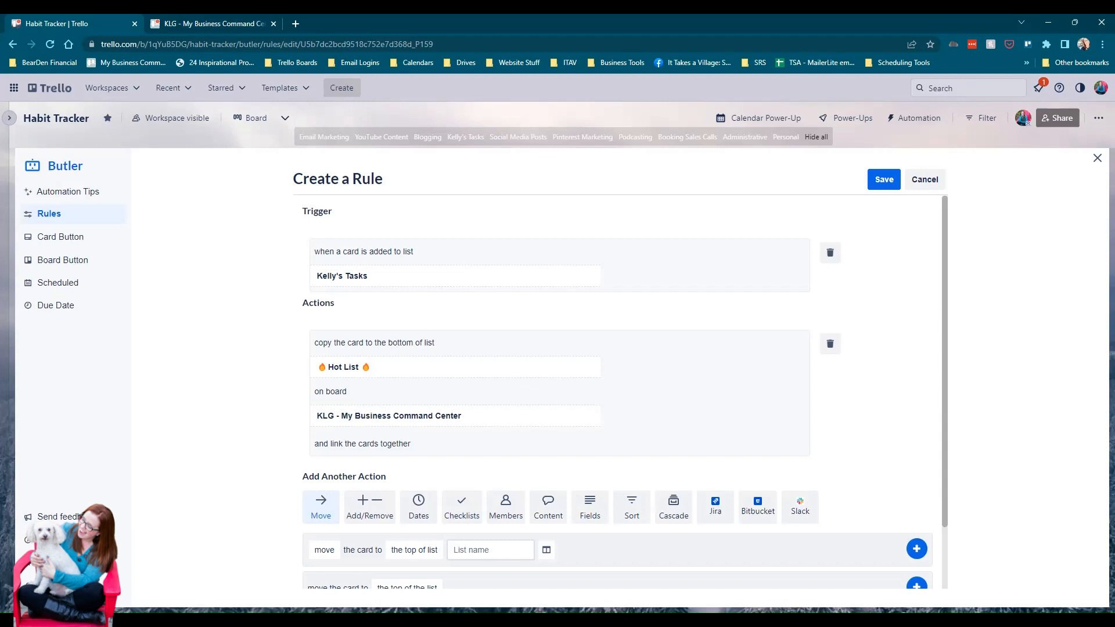
- Configure another action for the rule that sets the due date in 3 days
click(421, 512)
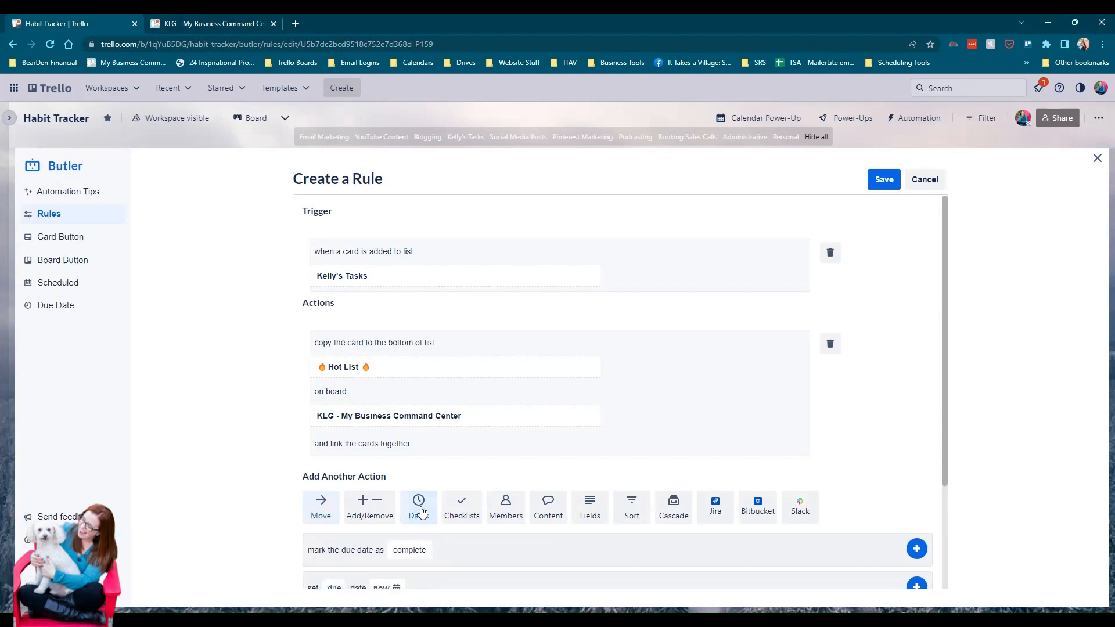
scroll(536, 521, down, 1)
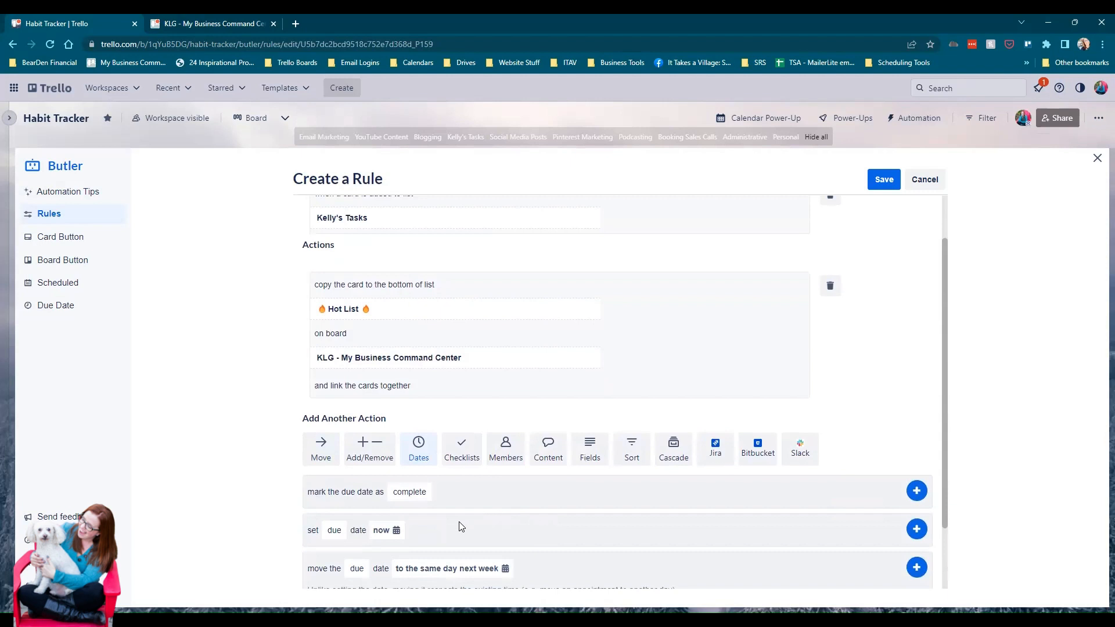
click(376, 535)
scroll(502, 517, down, 2)
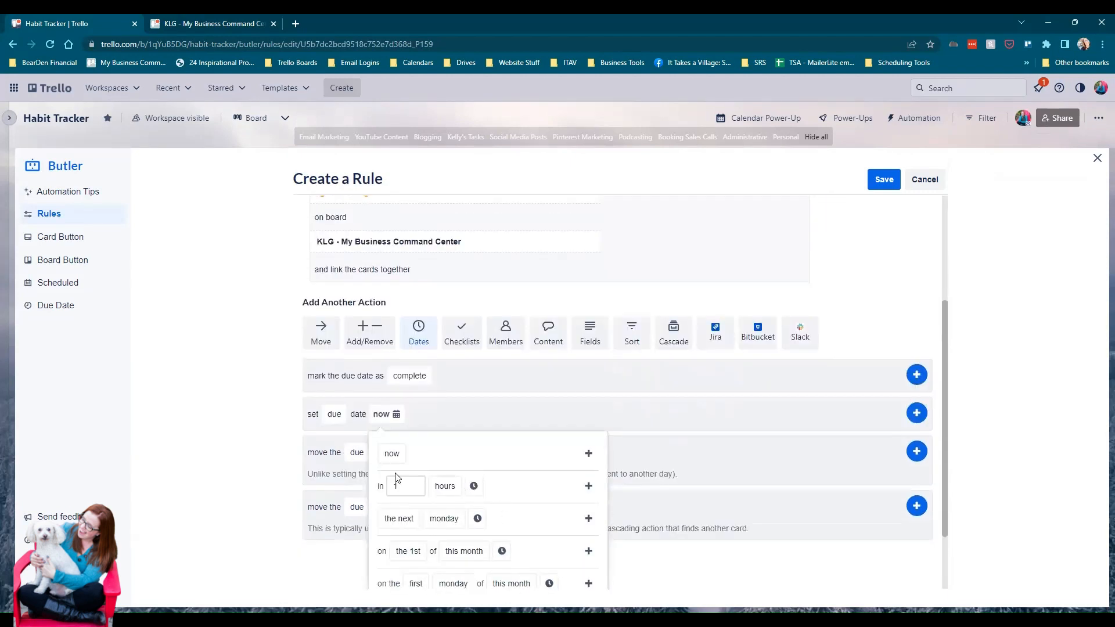
double_click(401, 486)
text(3)
click(445, 488)
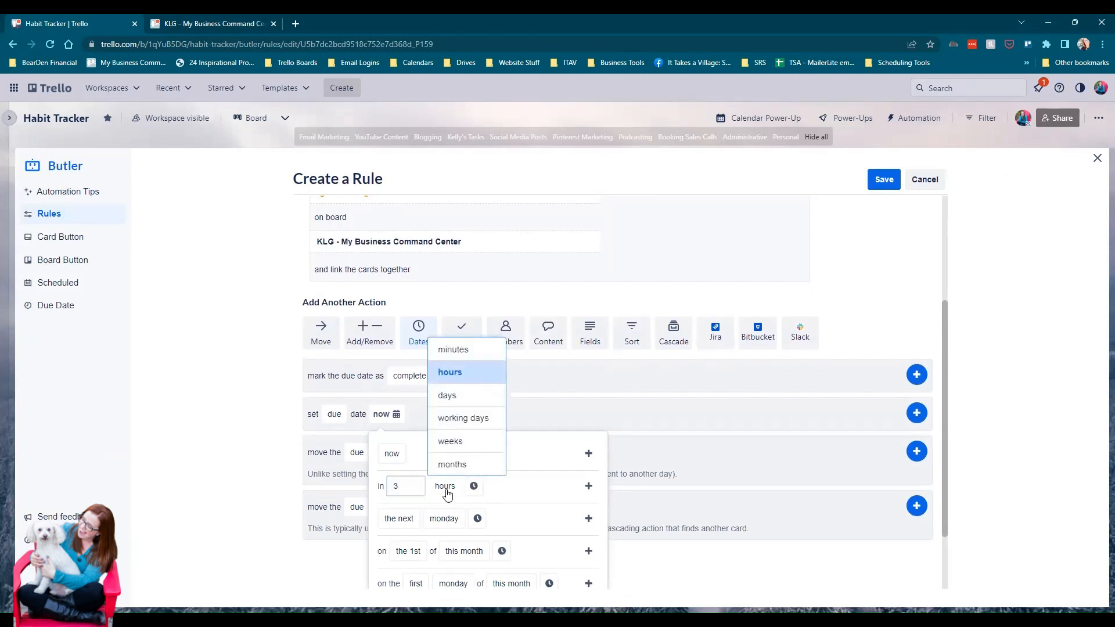
click(453, 397)
- Set the due time to 9:00 am and add the due date action to the rule
click(474, 488)
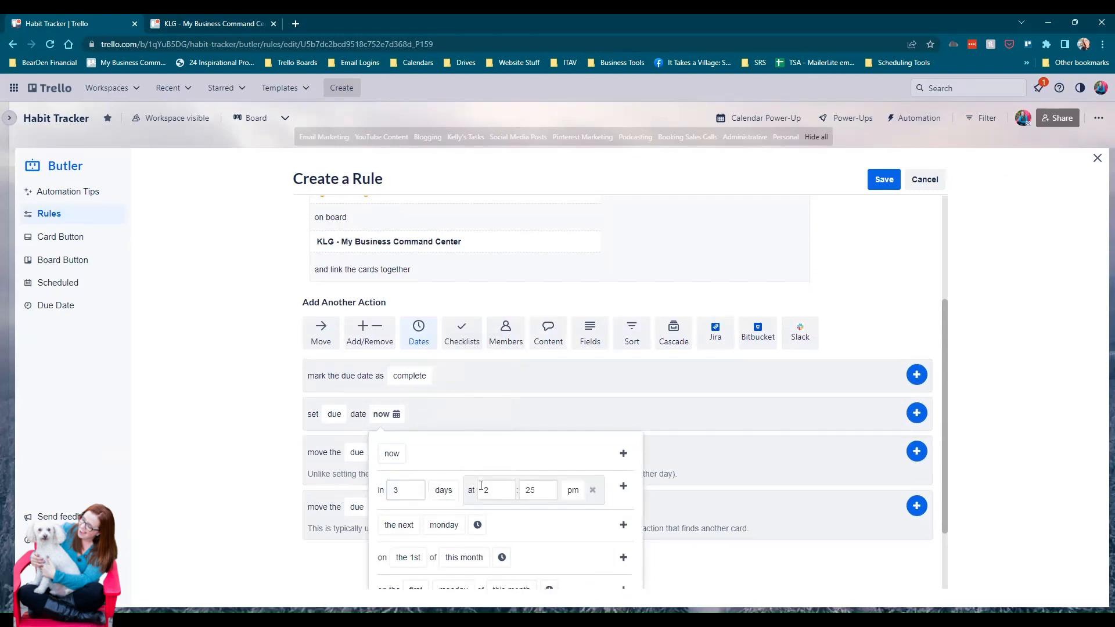
double_click(485, 492)
text(9)
double_click(524, 497)
text(00)
click(573, 490)
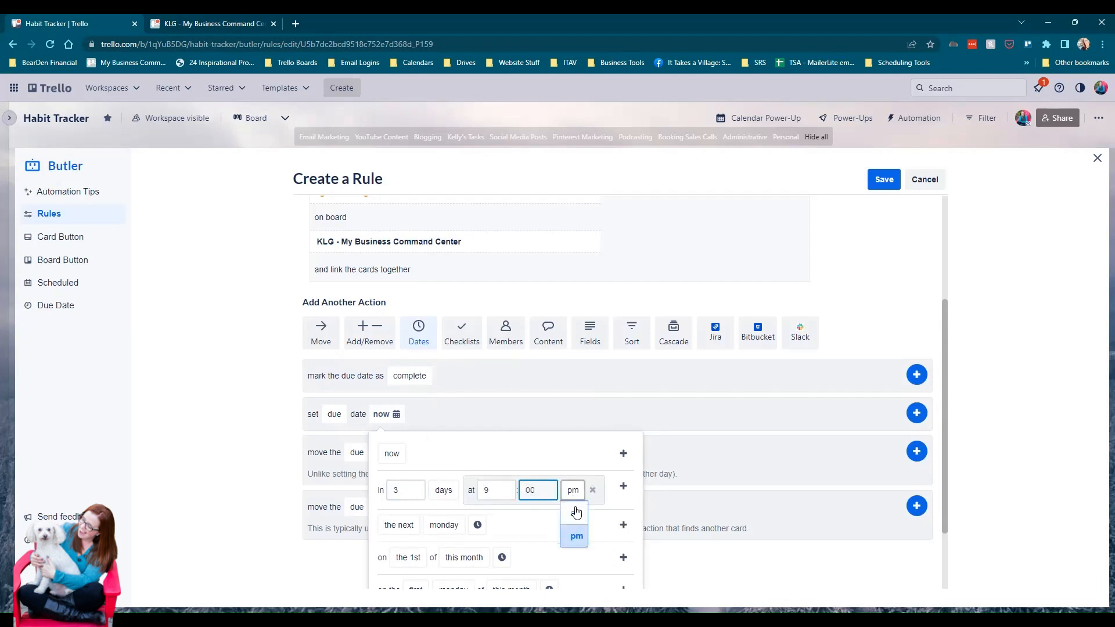
click(576, 512)
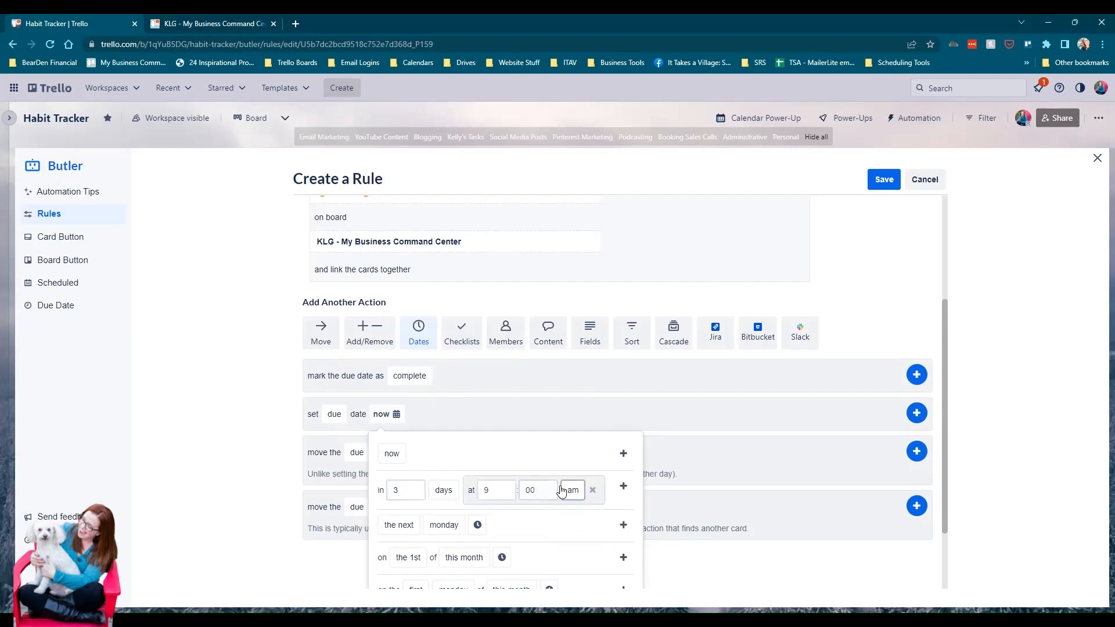
click(625, 489)
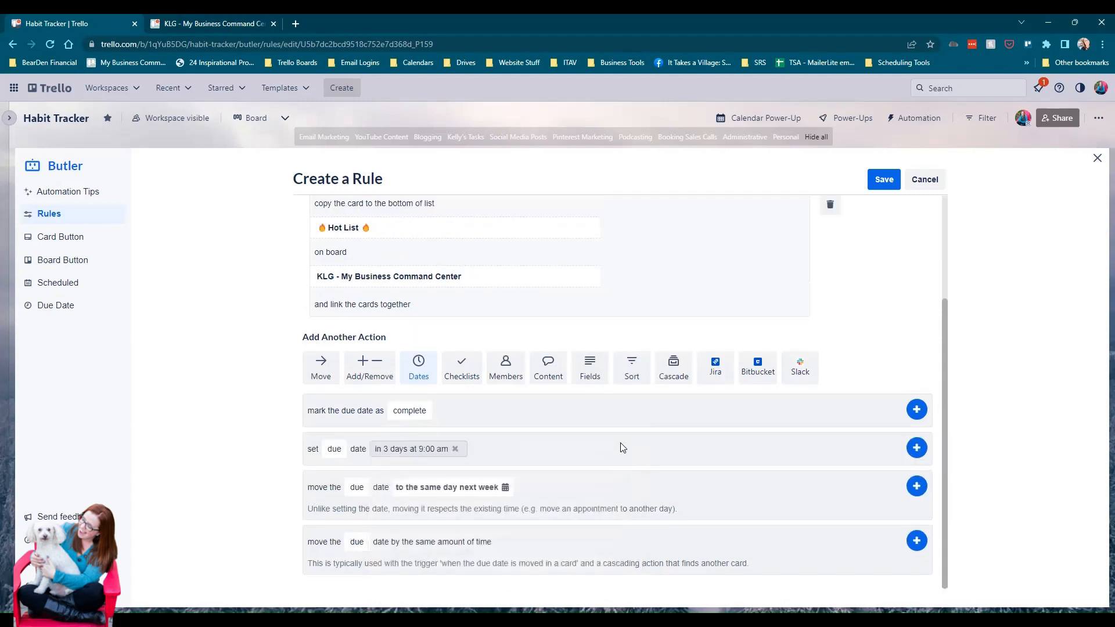
click(917, 448)
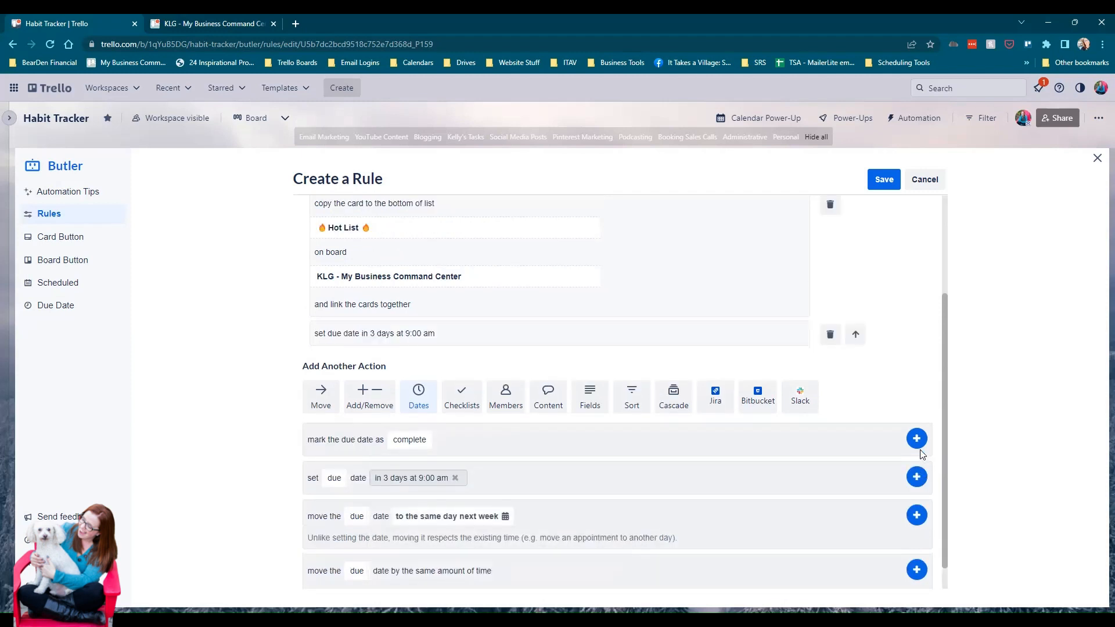
- Save the rule and close the automation settings to return to the Habit Tracker board
scroll(924, 284, up, 3)
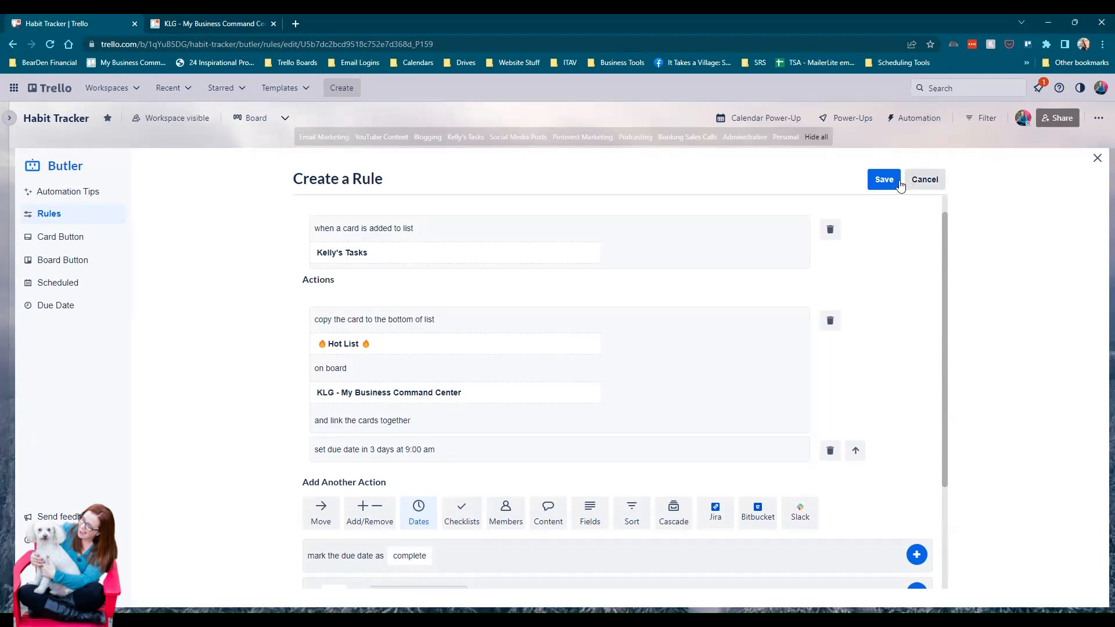
click(878, 182)
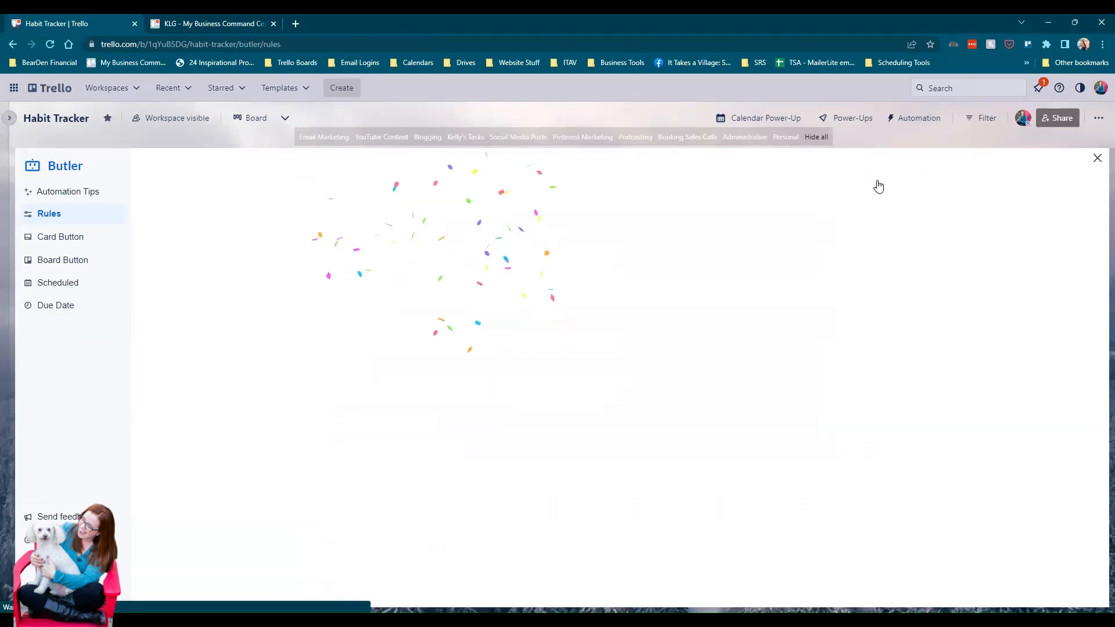
click(1097, 158)
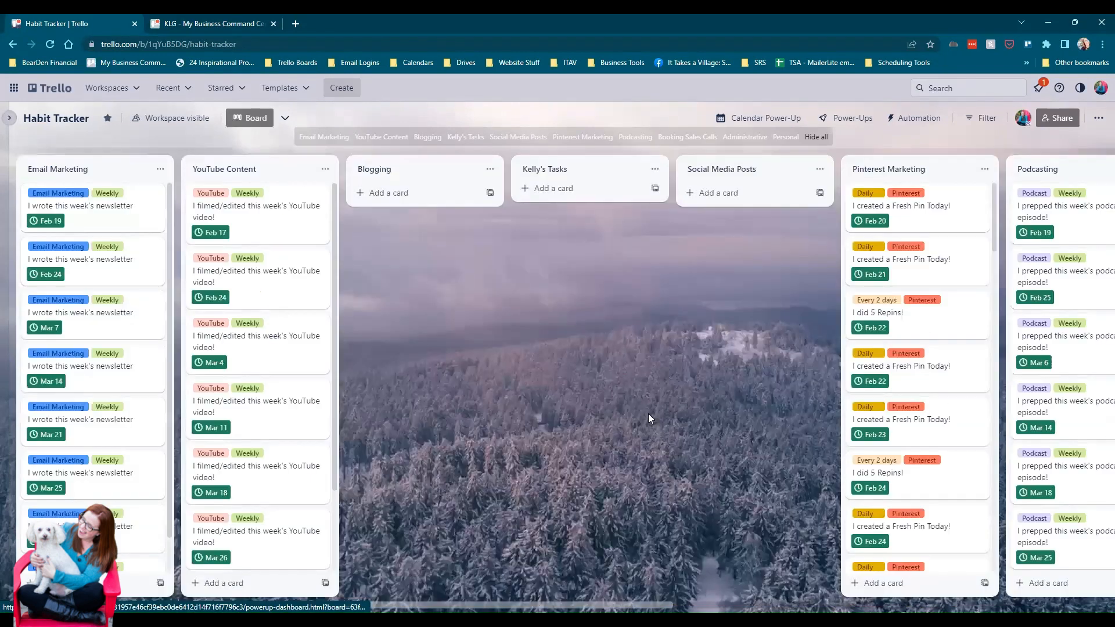
- Add a card titled "Test Task" to the tasks list beside Blogging, and check the Hot List on the KLG - My Business Command Center board
click(555, 188)
text(Test)
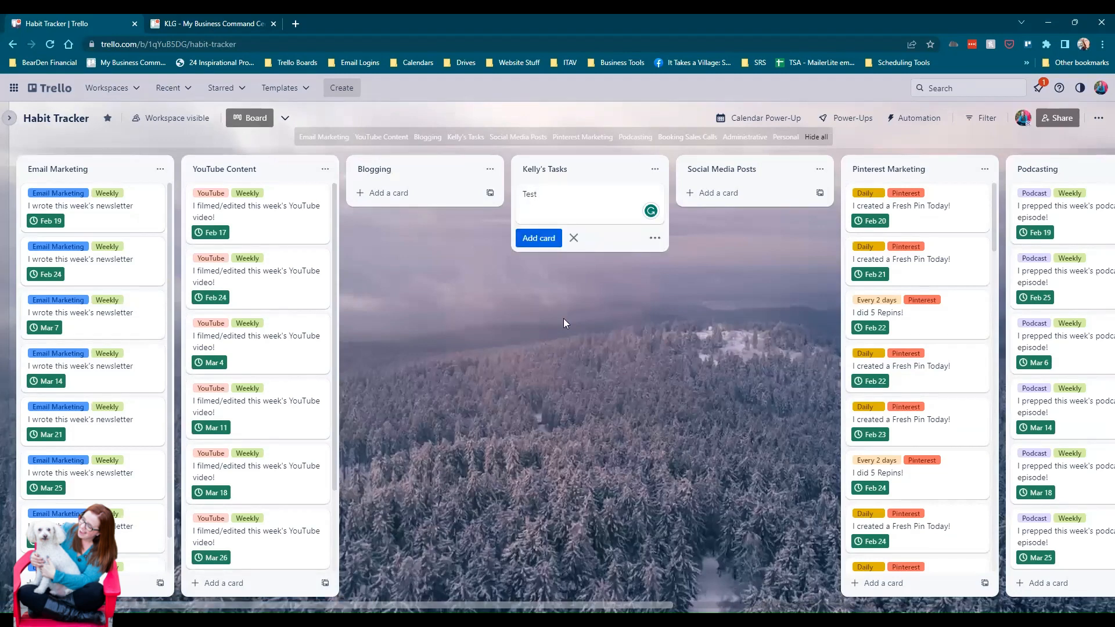
text( Task)
key(Return)
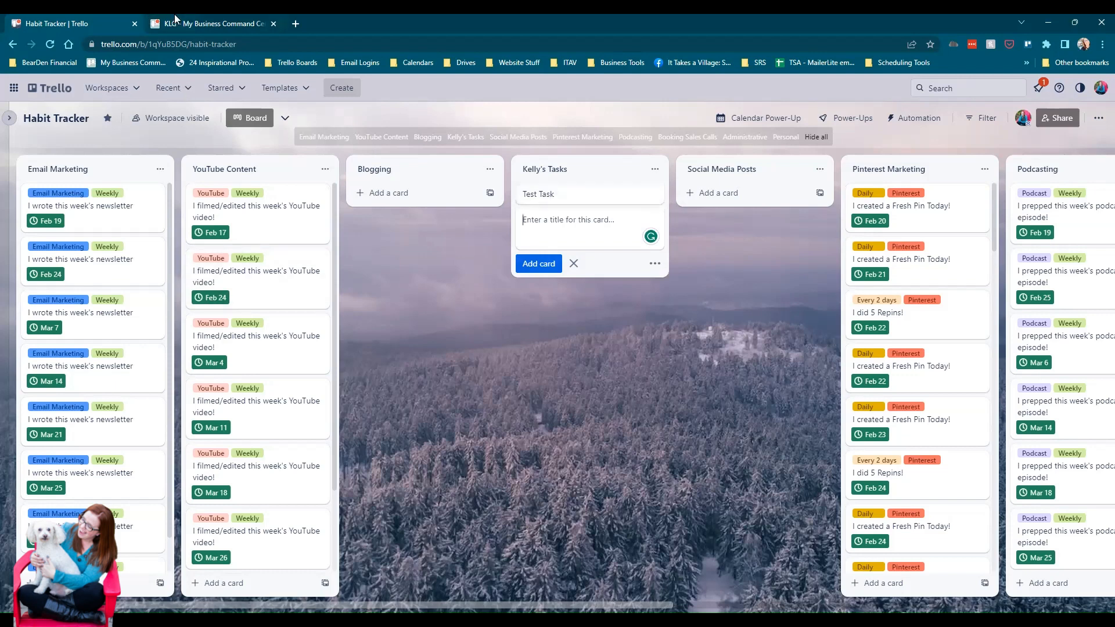
click(198, 23)
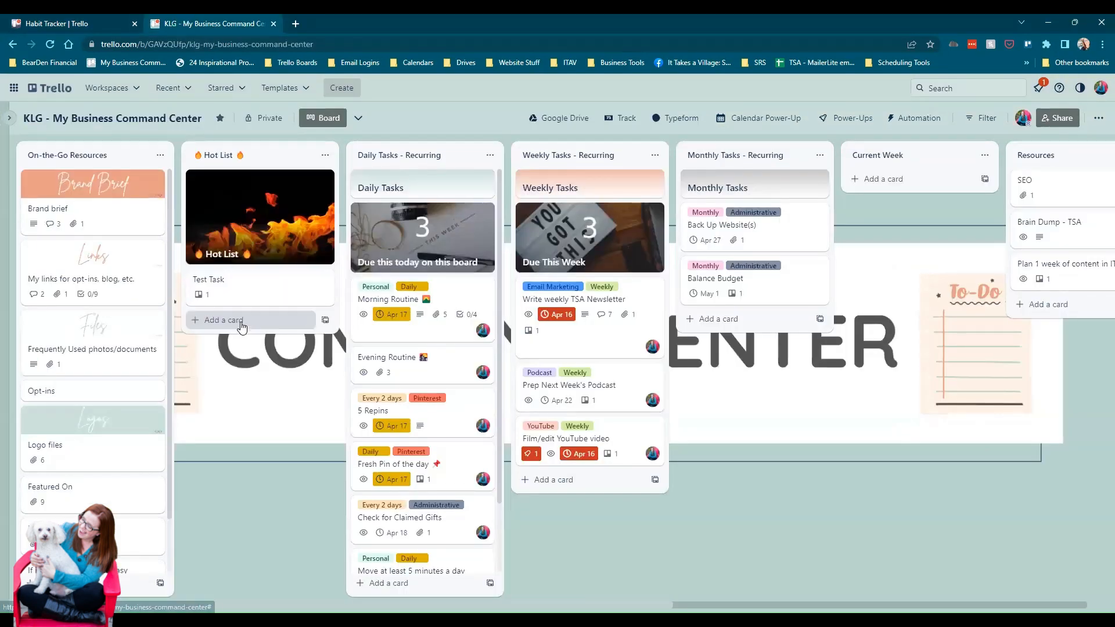